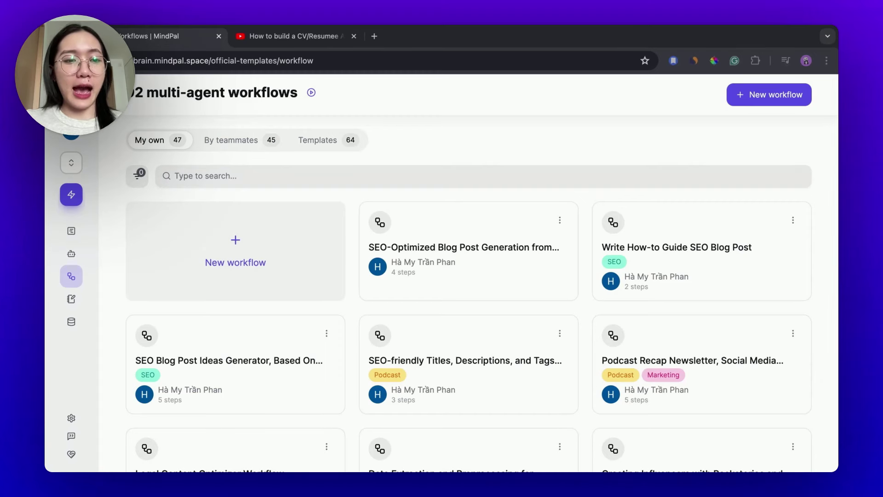
- Describe a new workflow as 'repurpose youtube video into an SEO blog pos' and generate an AI draft
left_click(281, 289)
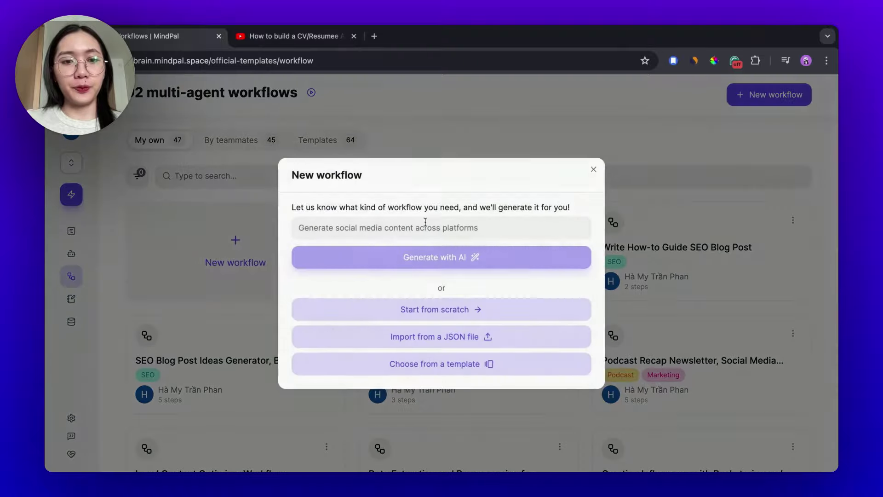
type("repur")
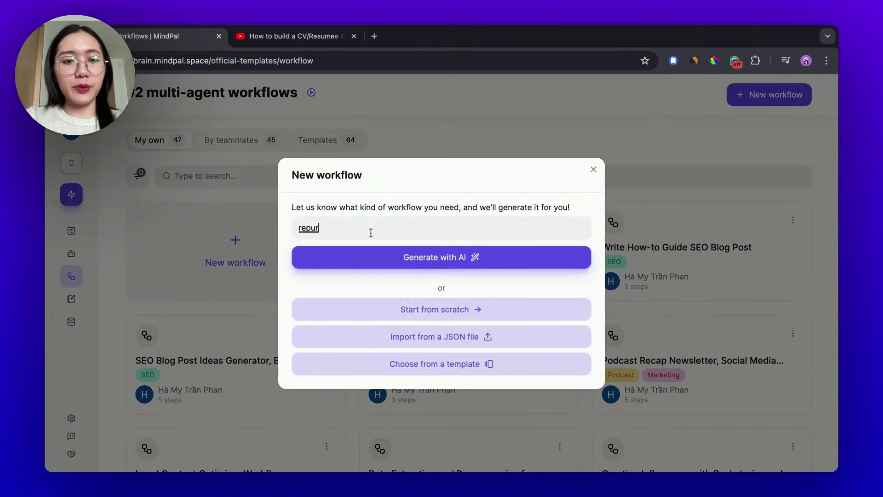
type("pose youtube video into an SEO blog post")
left_click(385, 255)
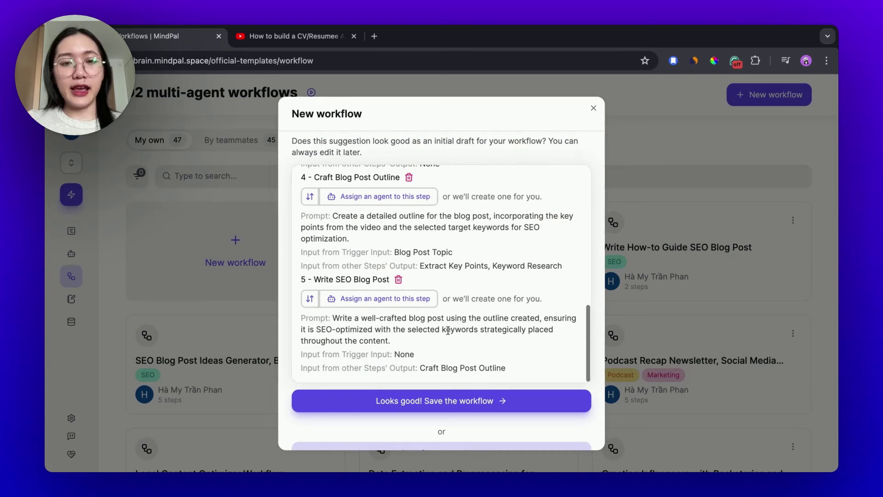
- Review the drafted steps, clearing the words 'youtube video' from the workflow description
scroll(464, 282, "up", 5)
double_click(464, 282)
scroll(508, 161, "up", 2)
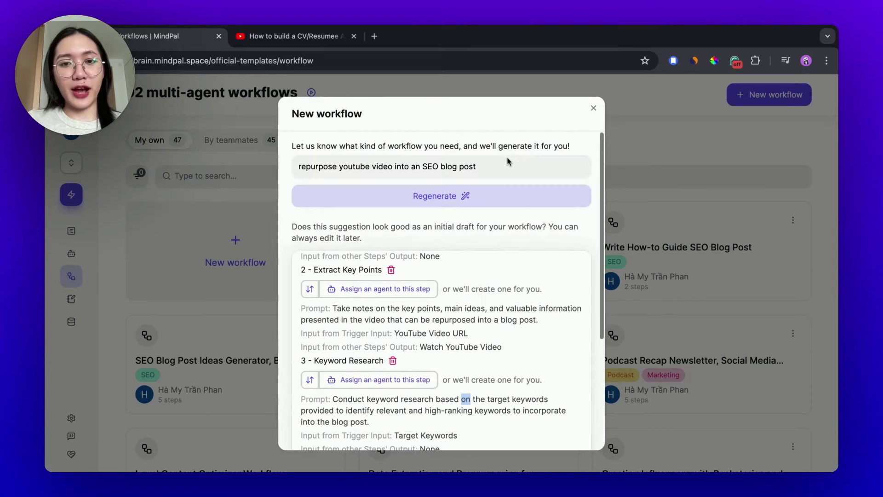
left_click(391, 169)
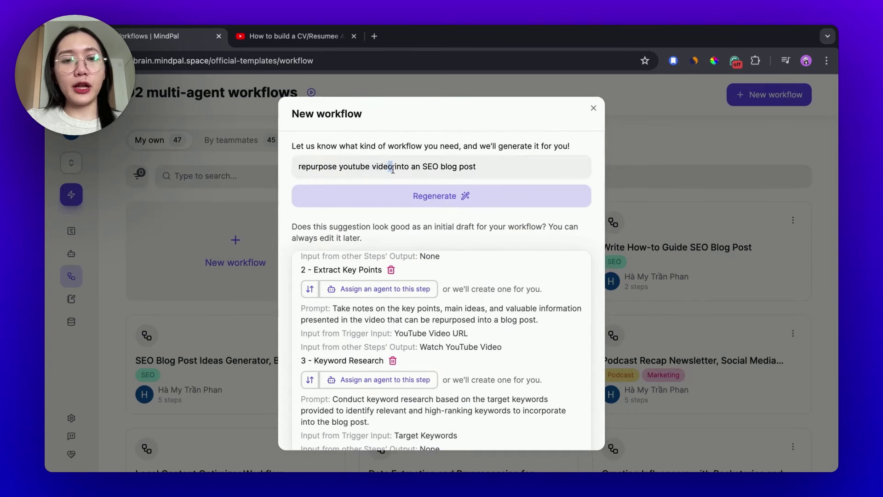
key("shift+Left")
key("shift+Left")
key("shift+Left")
key("shift+Left")
key("shift+Left")
key("shift+Left")
key("shift+Left")
key("shift+Left")
key("shift+Left")
key("shift+Left")
key("shift+Left")
key("shift+Left")
key("shift+Left")
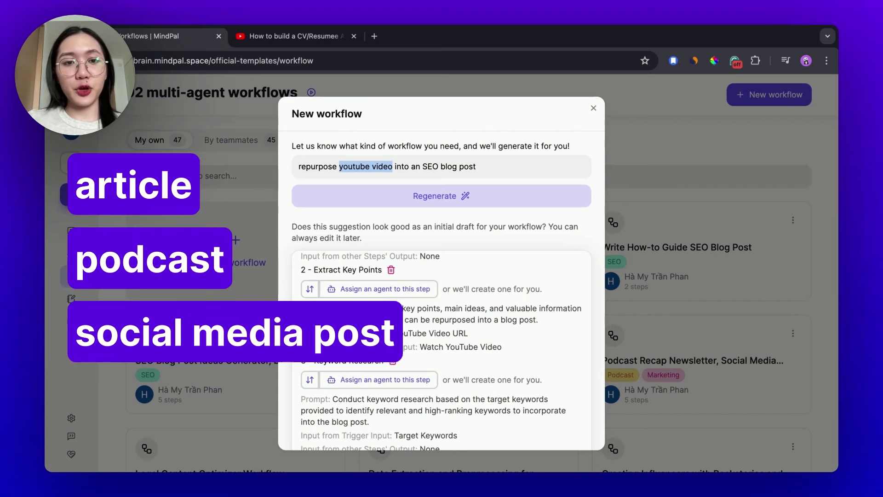
left_click(371, 167)
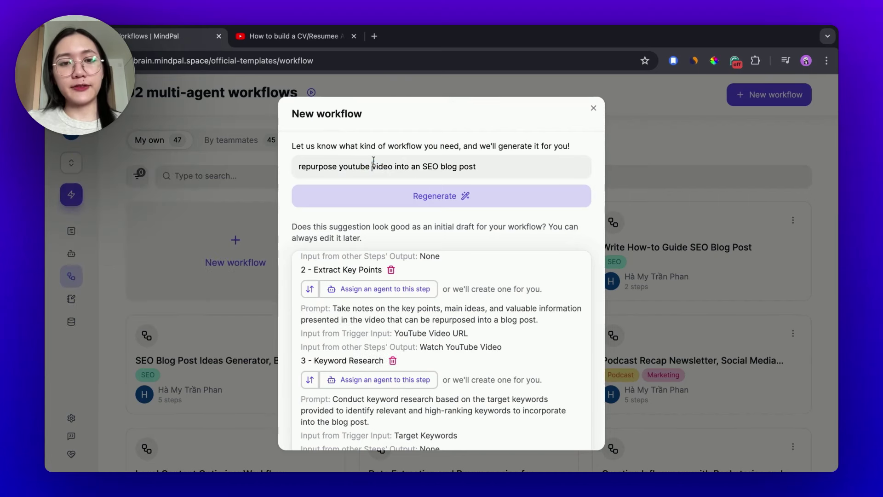
scroll(438, 283, "down", 5)
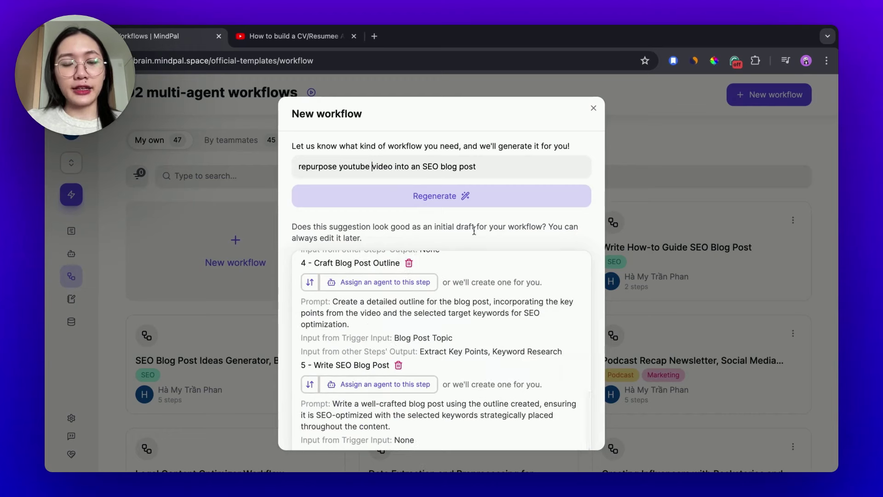
scroll(554, 282, "down", 4)
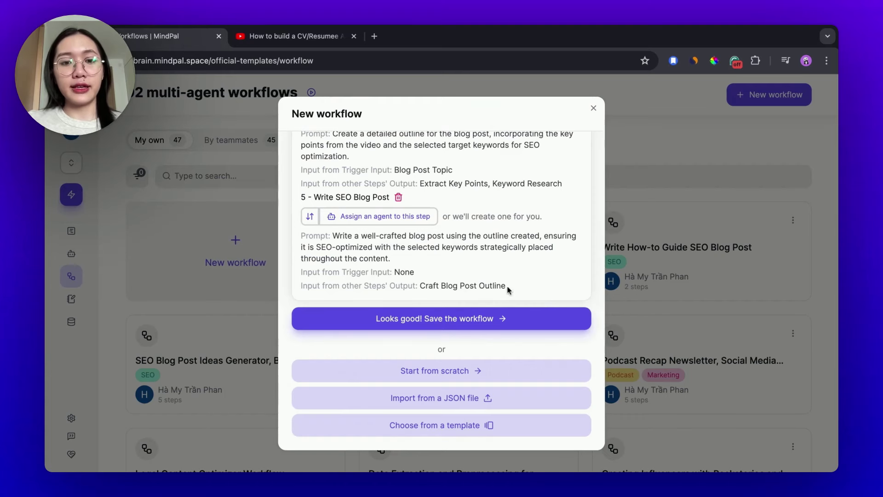
- Save the suggested workflow and view its trigger input fields
left_click(455, 320)
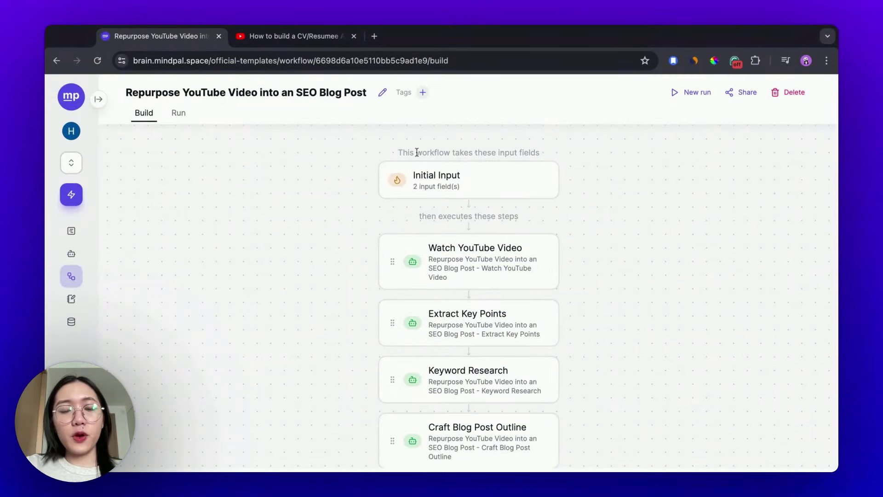
left_click(477, 179)
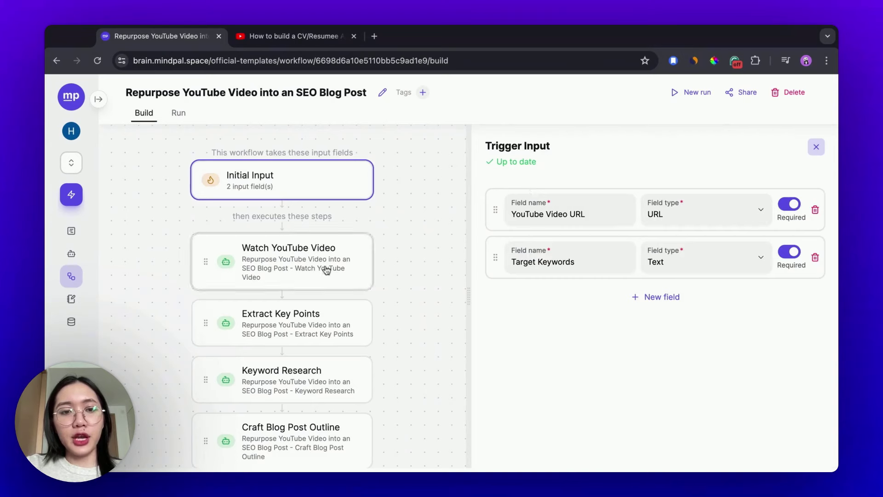
scroll(344, 216, "down", 5)
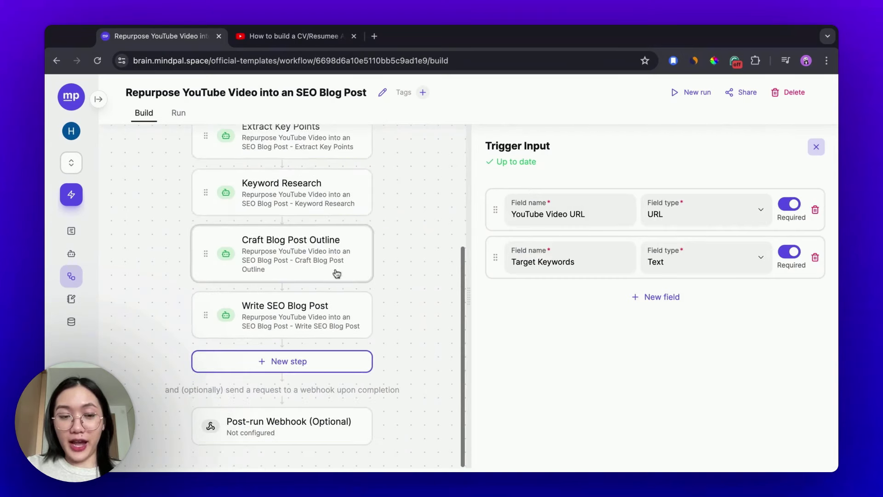
scroll(373, 296, "up", 5)
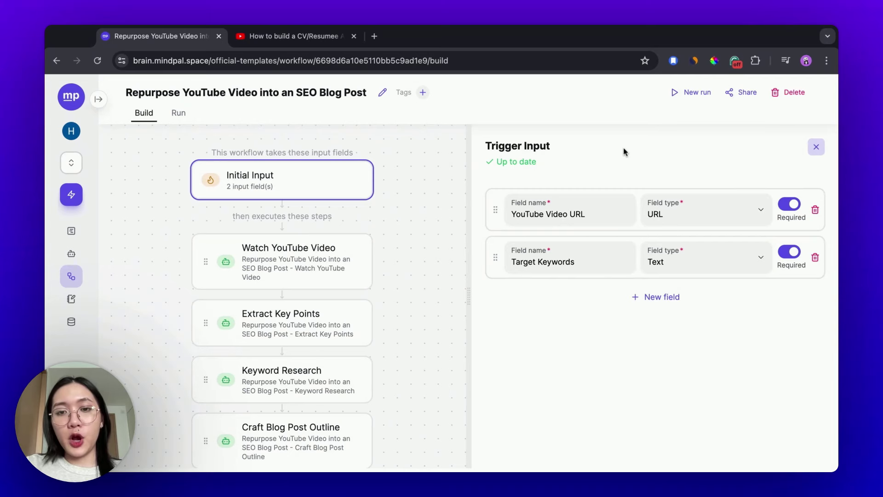
- Check the YouTube Video URL and Target Keywords fields, adding then removing a third field
triple_click(562, 218)
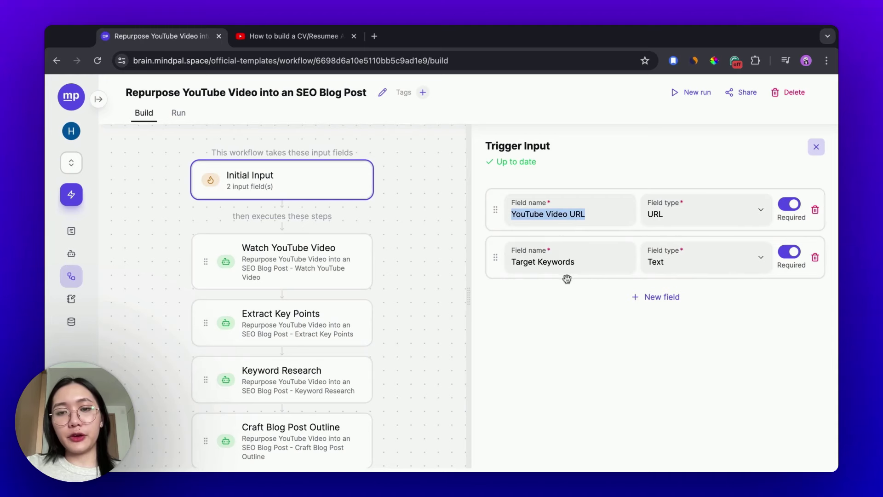
triple_click(523, 261)
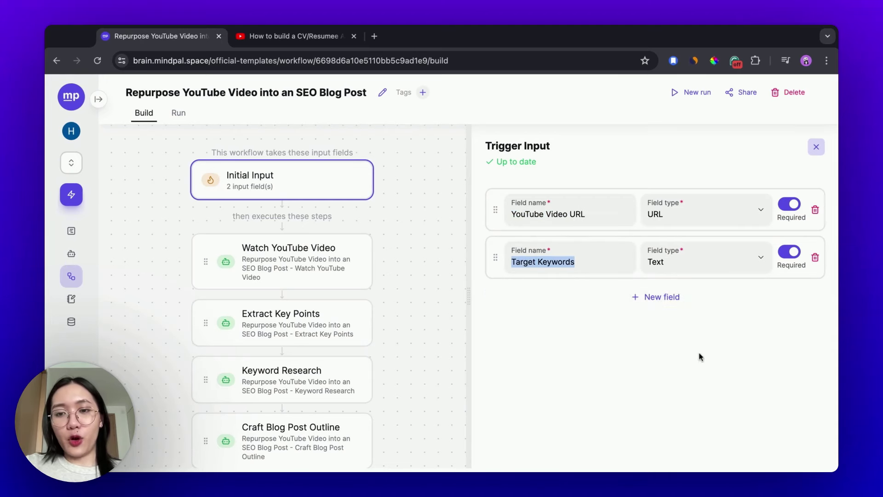
left_click(656, 299)
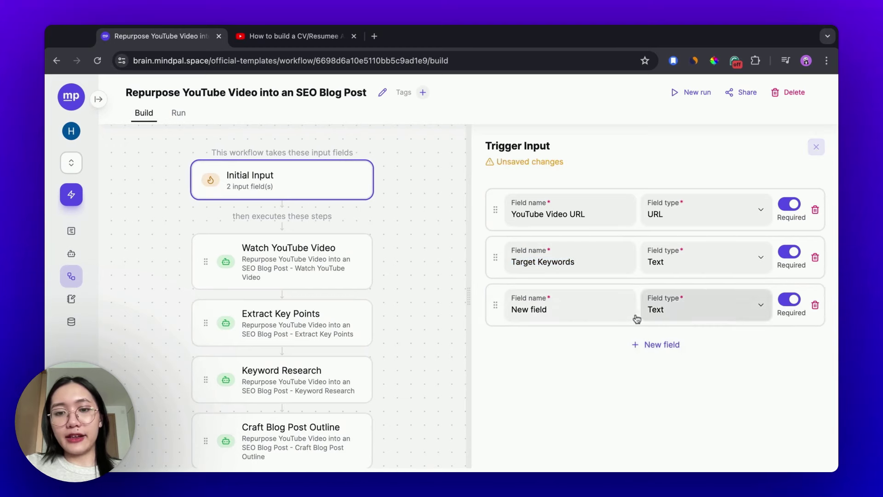
left_click(816, 308)
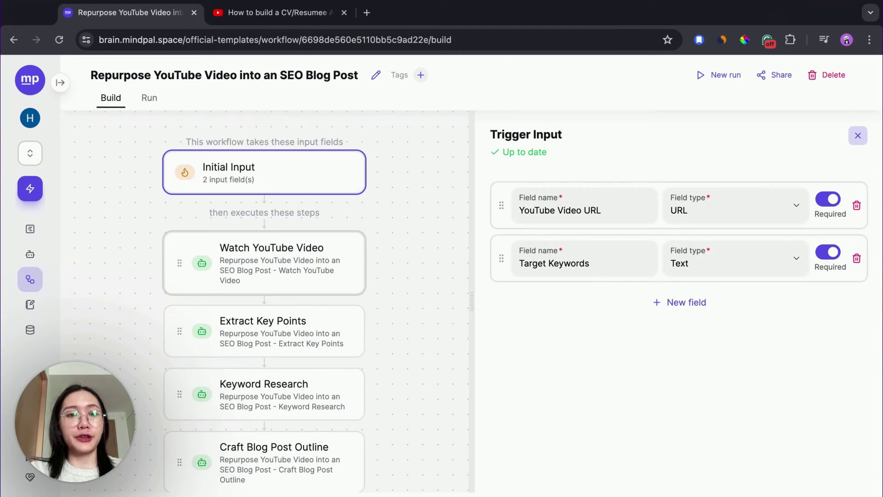
- Bring up the Watch YouTube Video step's settings in the workflow builder
scroll(325, 295, "down", 5)
left_click(326, 394)
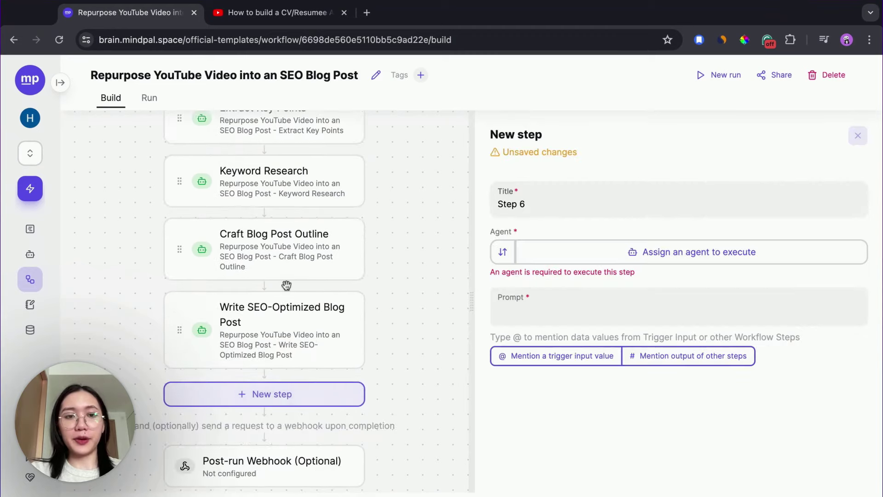
scroll(294, 258, "up", 5)
left_click(327, 262)
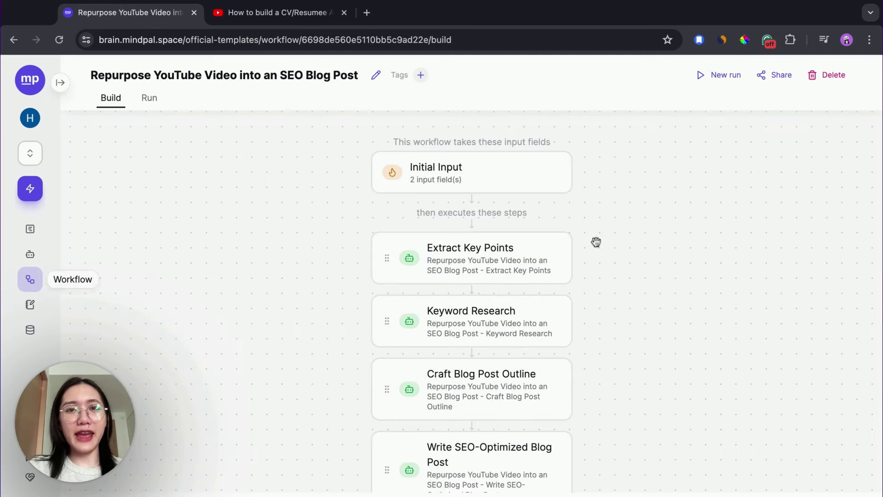
- Inspect the Extract Key Points and Craft Blog Post Outline steps and the outline step's agent
left_click(474, 274)
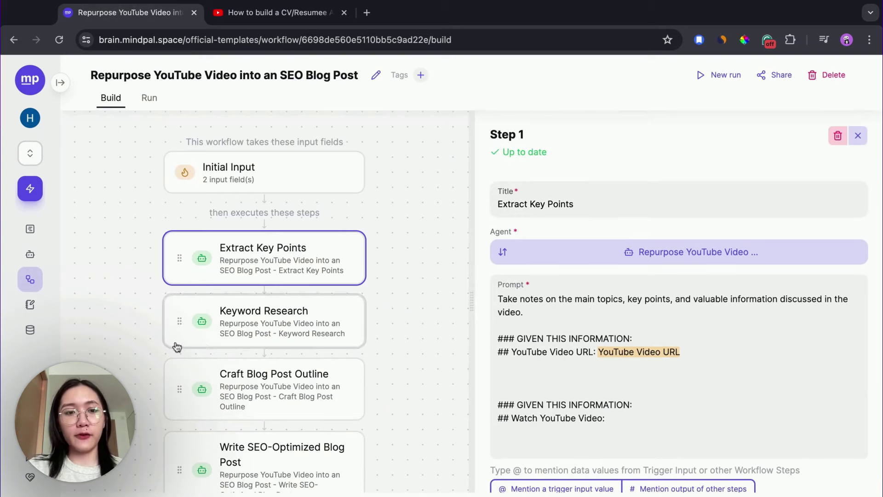
left_click(236, 386)
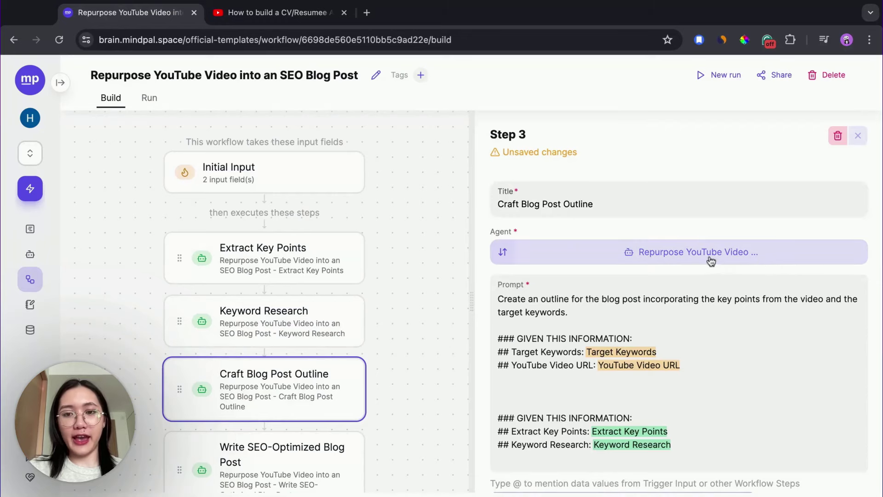
left_click(736, 262)
left_click(612, 82)
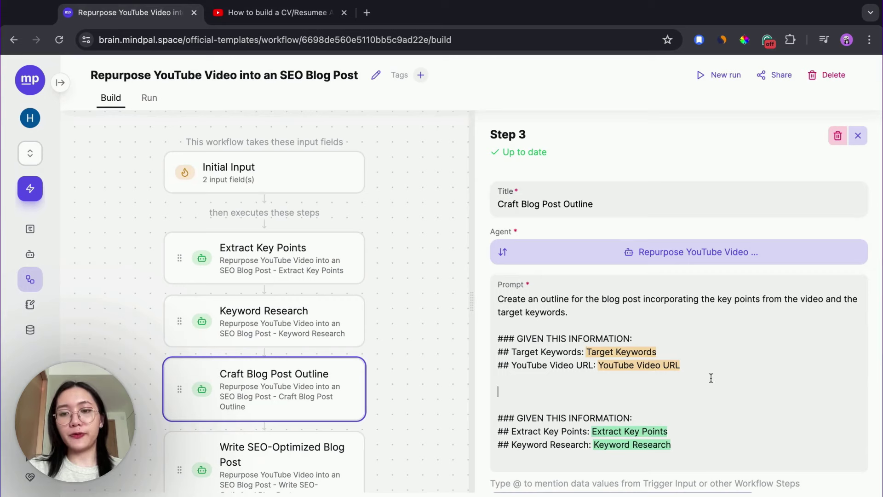
scroll(633, 385, "down", 1)
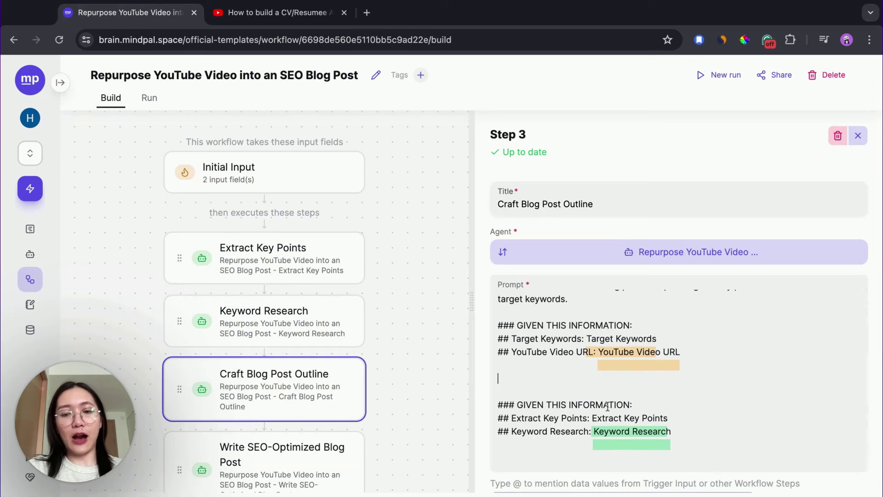
scroll(619, 393, "up", 1)
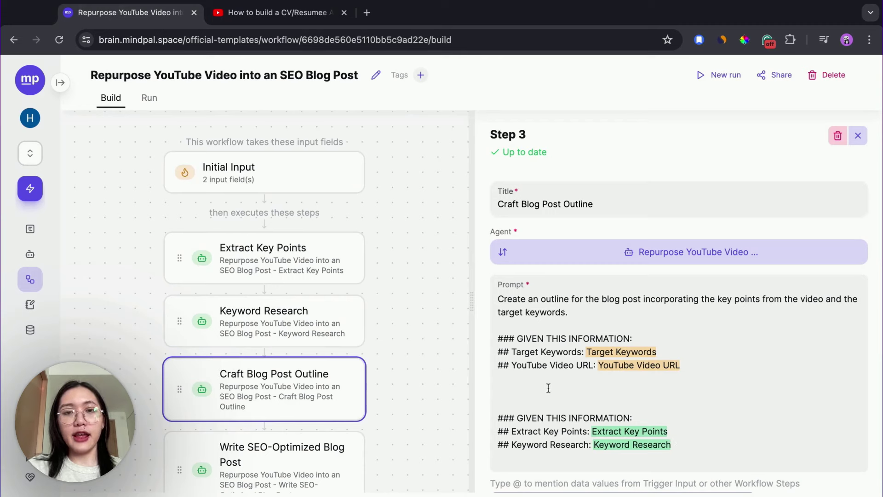
- Tidy the Craft Blog Post Outline prompt, removing a blank line and a stray mention
left_click_drag(571, 313, 477, 295)
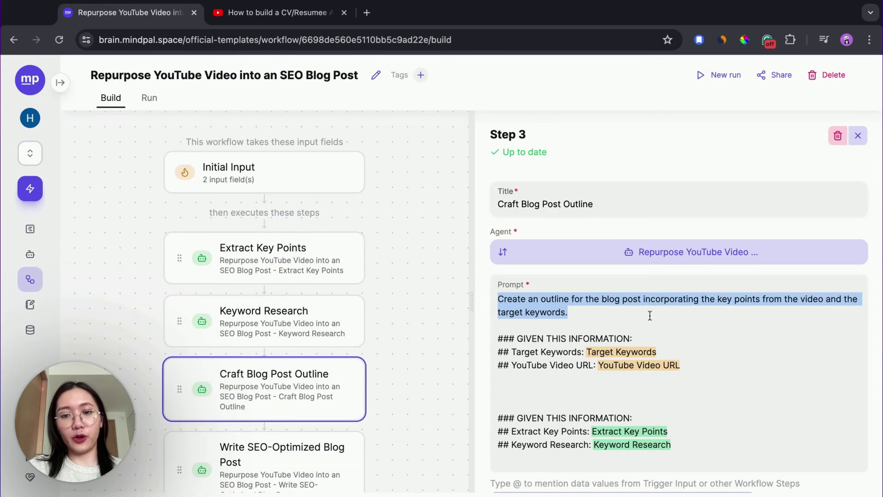
left_click(556, 390)
key("BackSpace")
left_click(683, 445)
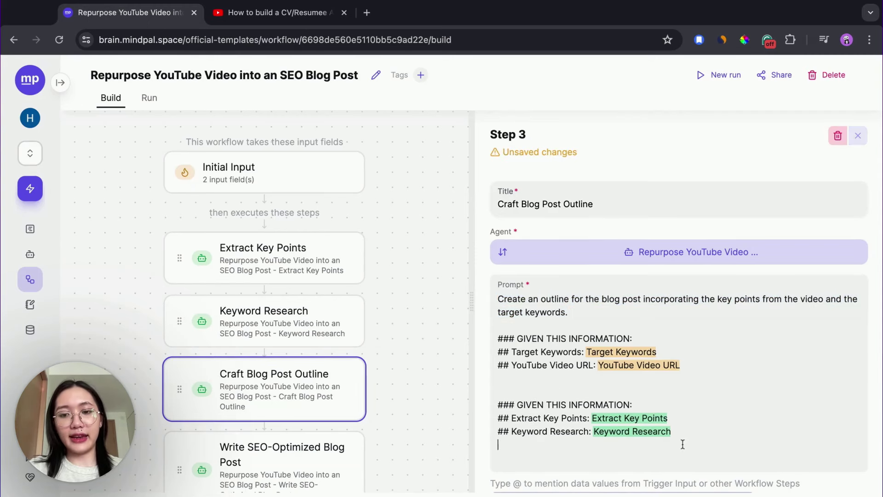
left_click(535, 374)
left_click(674, 434)
type("@")
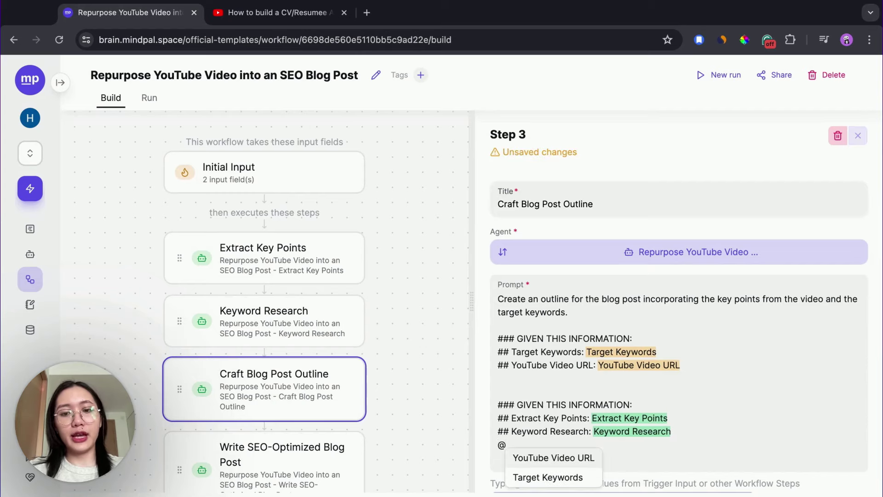
left_click(674, 433)
key("BackSpace")
- Reopen the settings of the Craft Blog Post Outline agent
left_click(699, 254)
left_click(611, 79)
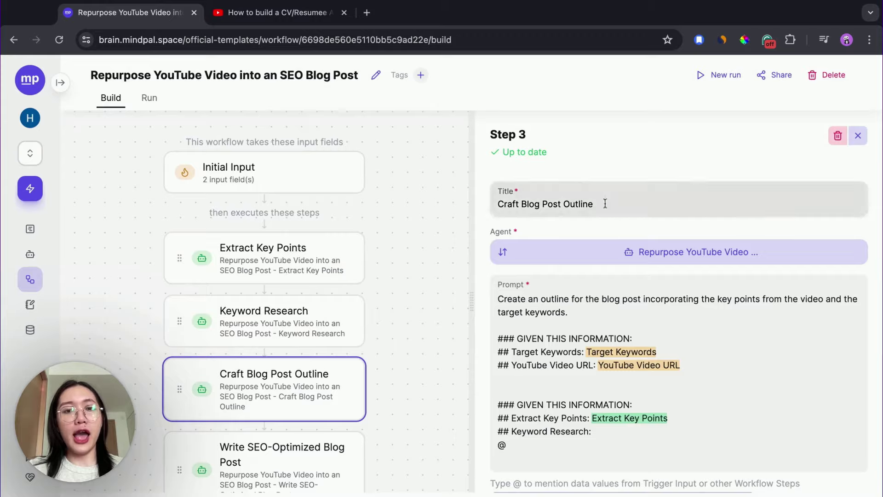
left_click(576, 258)
- Enhance the outline agent's background and switch its model from GPT-3.5 Turbo to GPT-4o
left_click(559, 261)
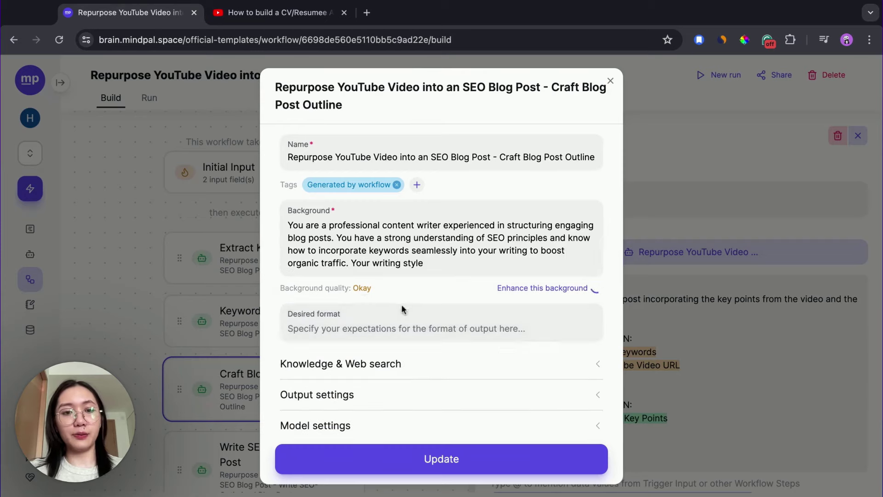
scroll(386, 331, "down", 2)
left_click(347, 375)
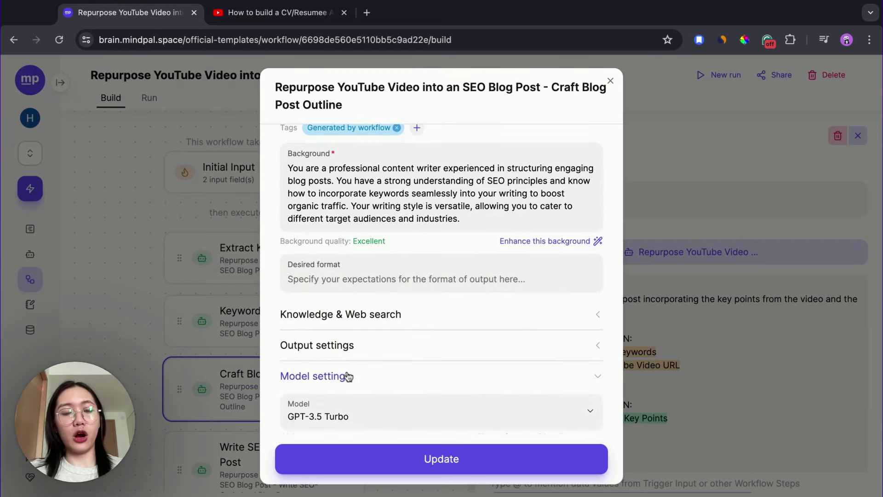
scroll(368, 323, "down", 3)
left_click(375, 284)
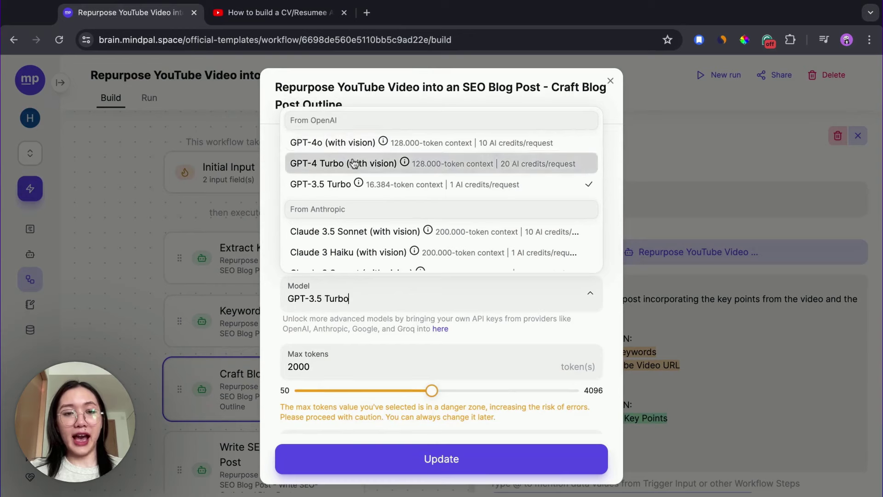
left_click(335, 144)
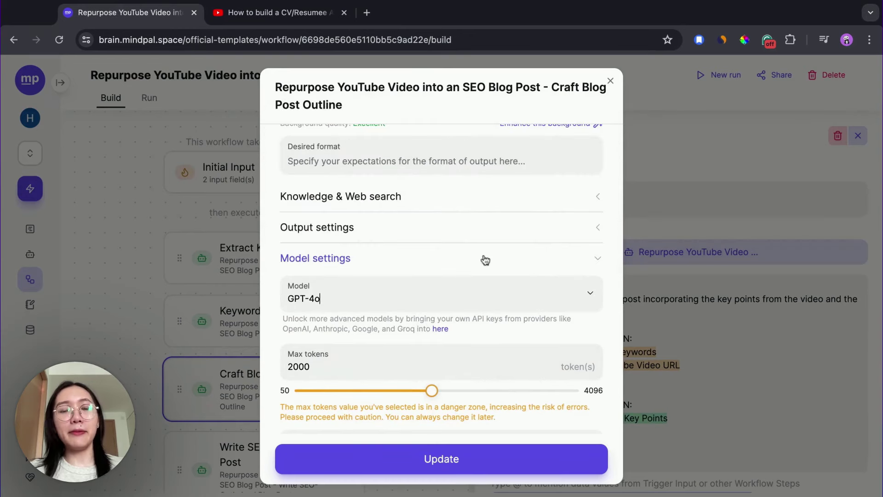
scroll(497, 211, "up", 2)
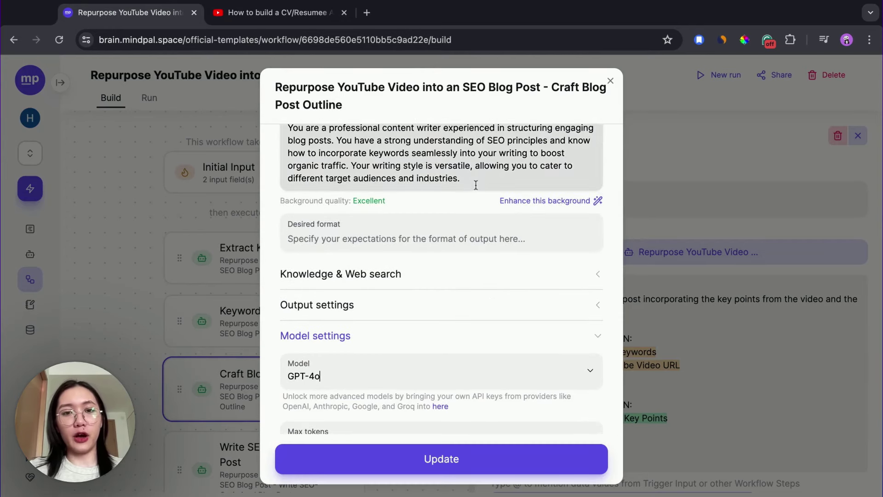
left_click(355, 153)
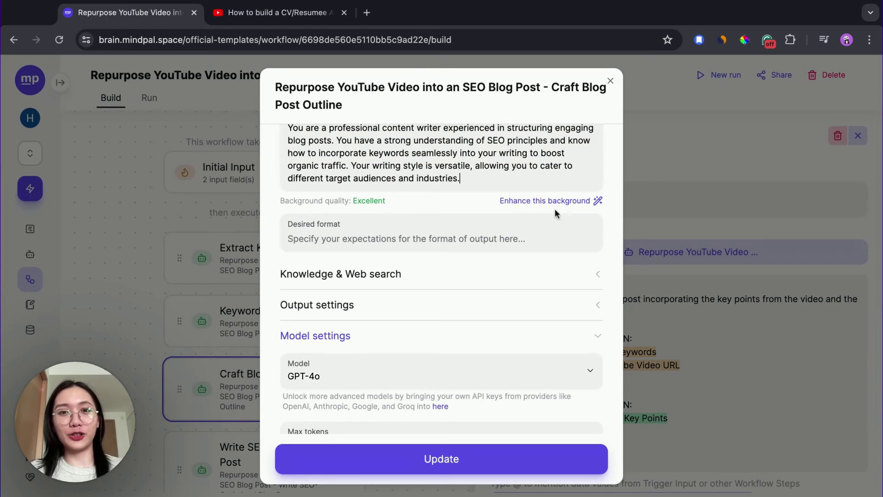
- Mention the Keyword Research output in the Craft Blog Post Outline prompt using #
left_click(611, 81)
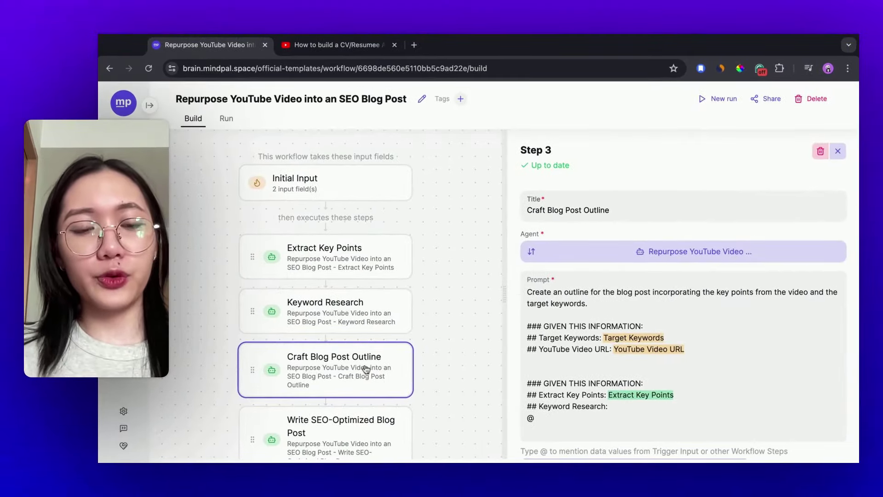
left_click(349, 258)
left_click(357, 313)
left_click(355, 253)
left_click(353, 368)
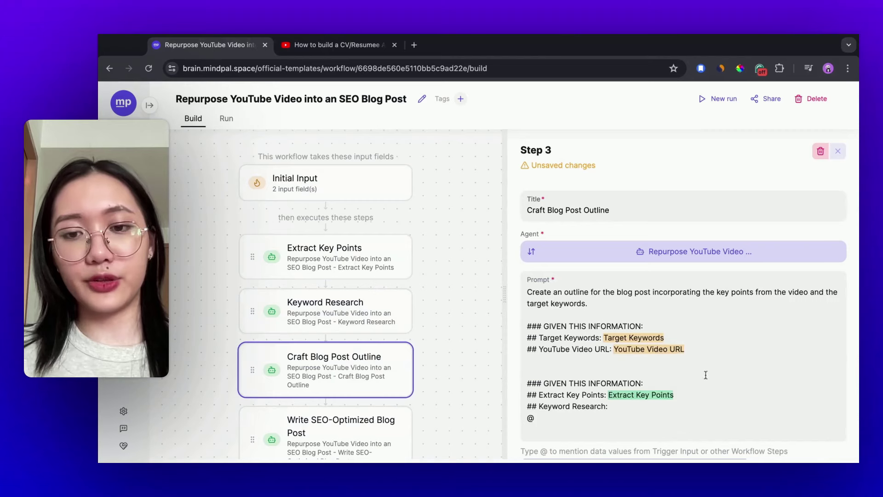
scroll(352, 387, "down", 2)
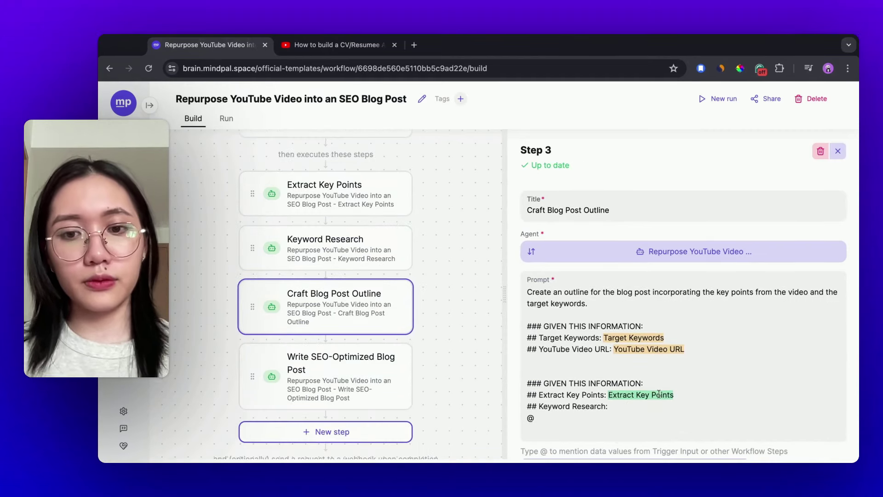
type("#")
key("Return")
- Insert YouTube Video URL and Target Keywords mentions into step 4's Blog Post Title line
left_click(326, 374)
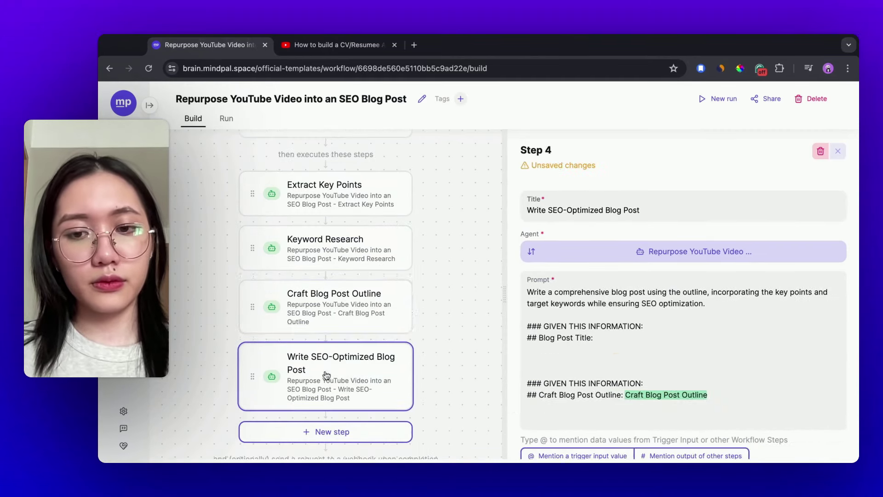
type("@")
key("Return")
type("@")
key("Return")
left_click(750, 409)
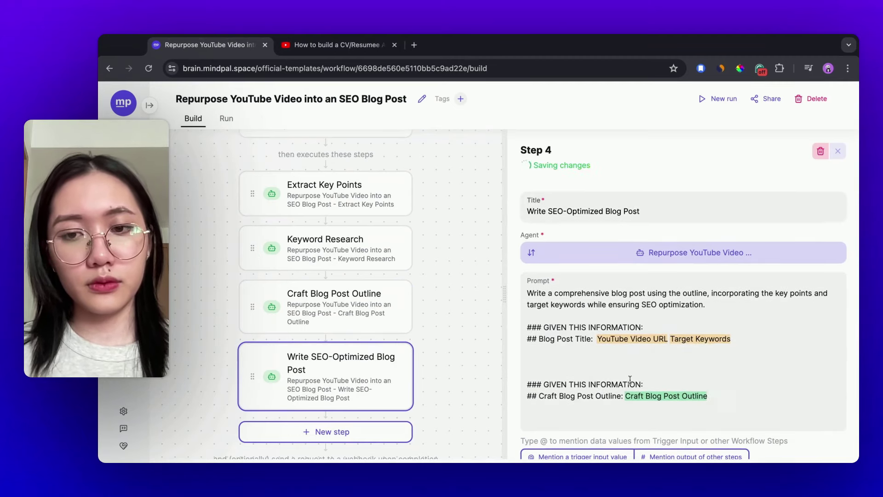
left_click(331, 257)
left_click(337, 369)
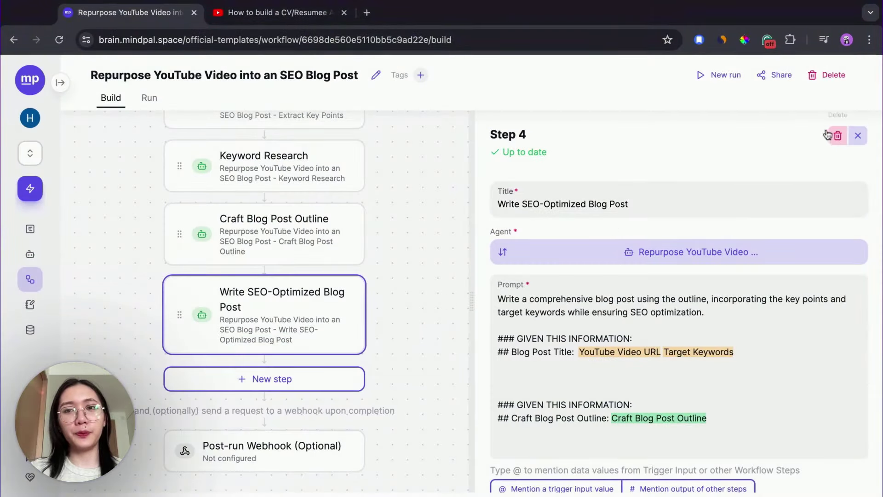
- Start a new run and paste the copied YouTube video URL for MindPal to read
left_click(718, 75)
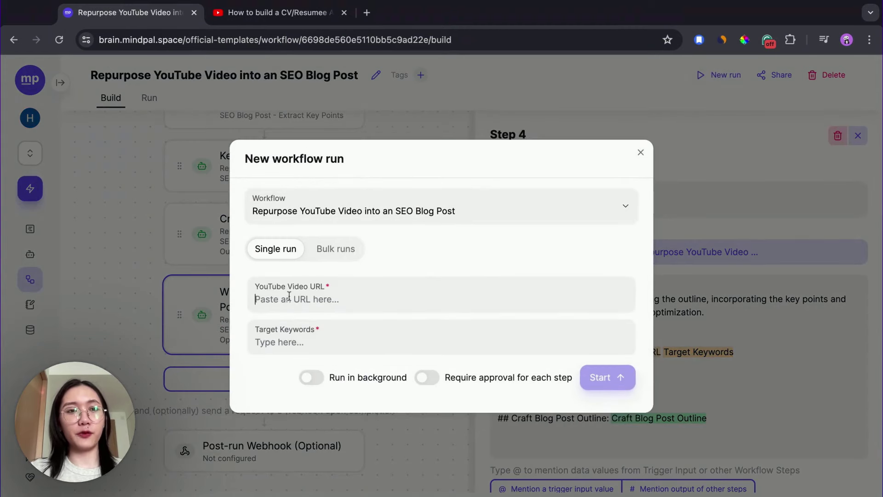
left_click(276, 13)
left_click(158, 19)
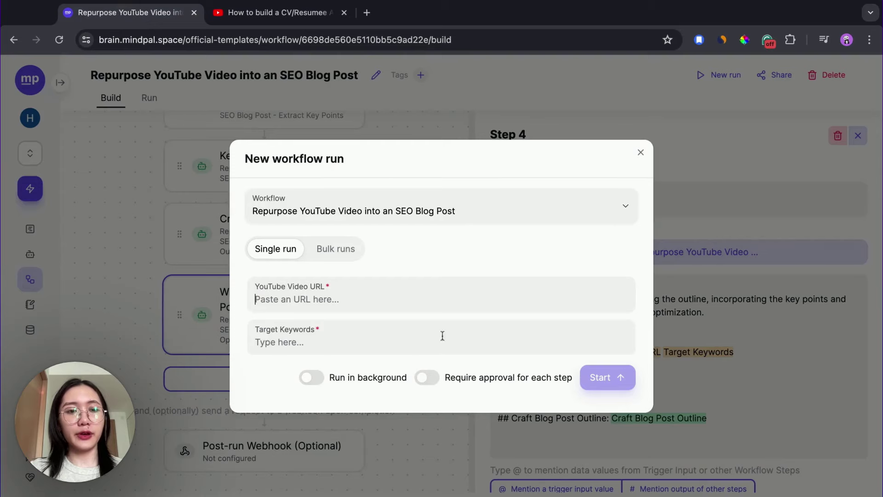
left_click(335, 294)
type("https://www.youtube.com/watch?v=1zHFjfg4DNc&t=143s")
left_click(368, 314)
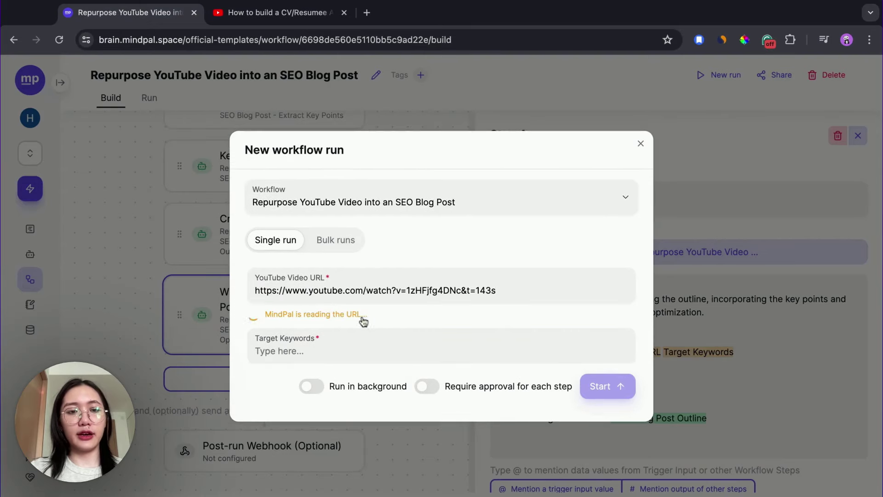
- Enter target keywords 'How to build a CV screener (no-code), build an AI CV screener'
left_click(308, 341)
type("Pu")
key("BackSpace")
key("BackSpace")
type("How to build a C")
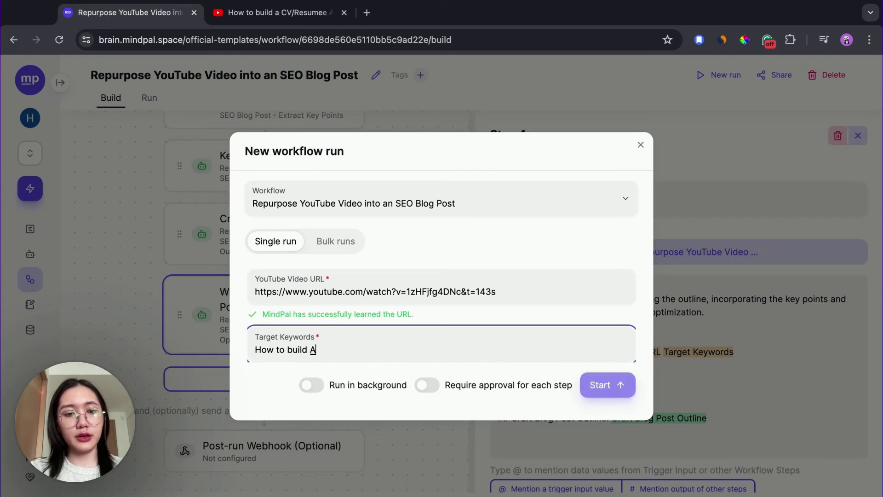
type("V scre")
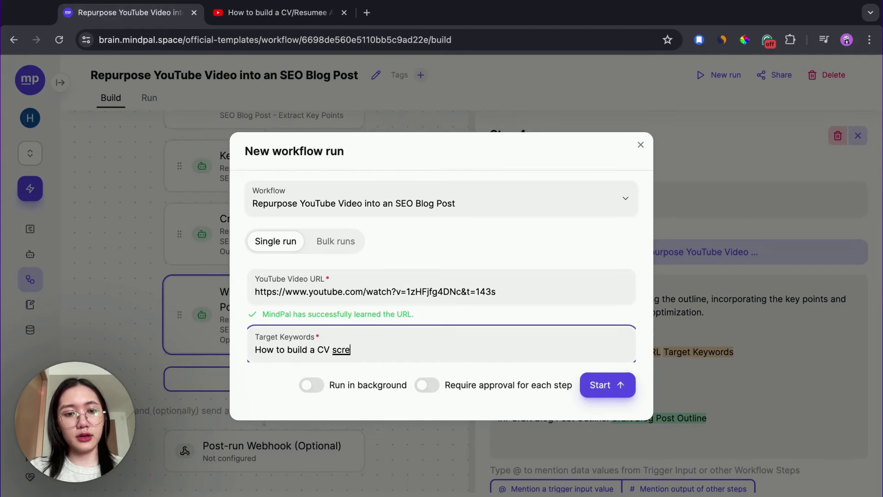
type("ener (no-code")
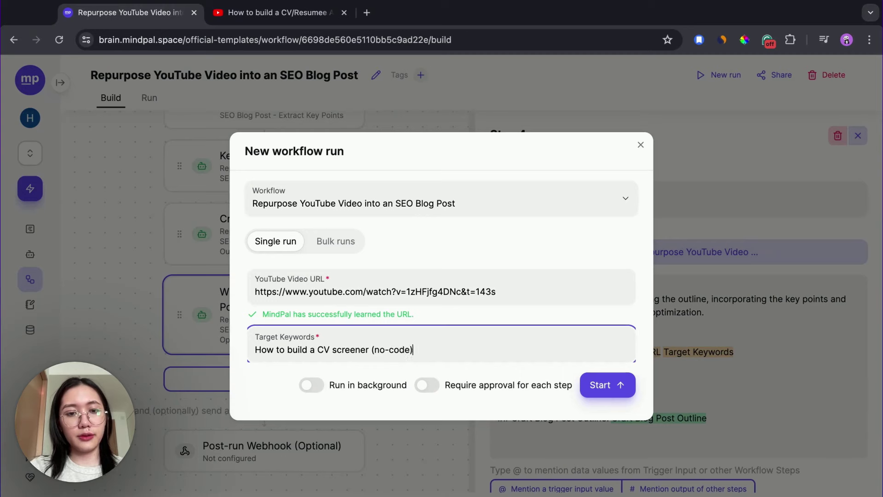
type("), build")
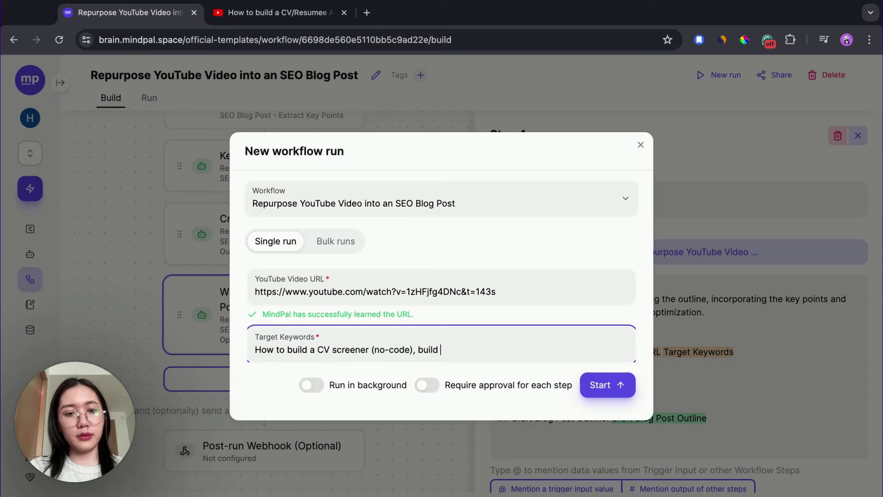
type(" an AI CV s")
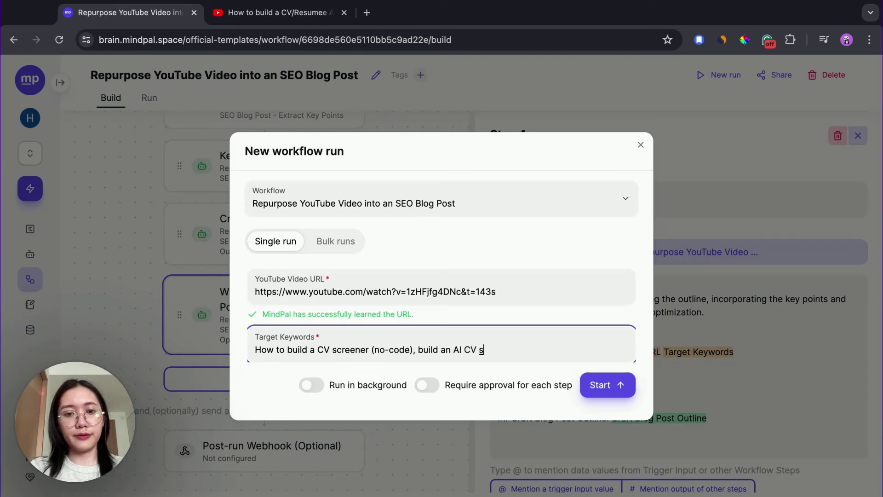
type("creener")
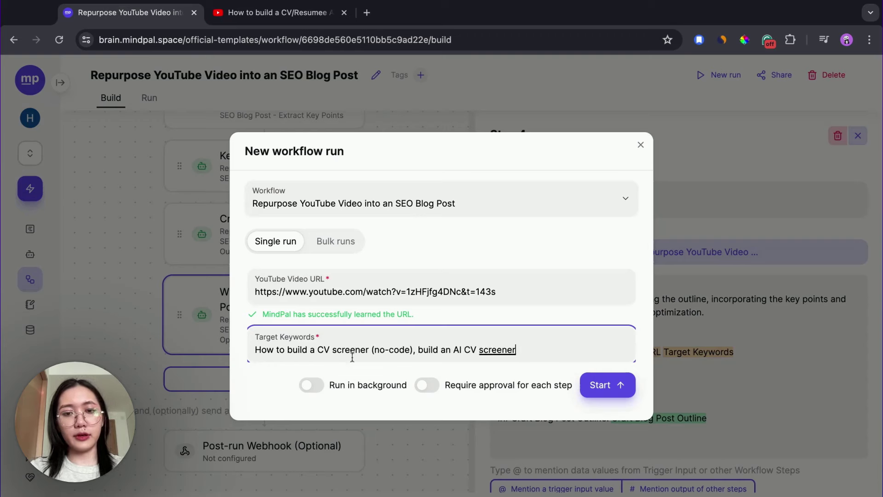
- Start the workflow run so the thread generates each step
left_click(603, 385)
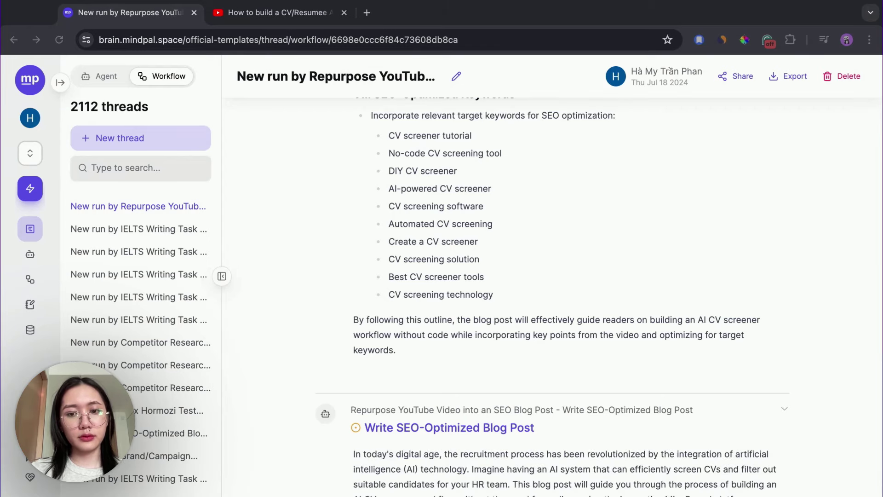
- Scroll through the finished seven-section CV-screener blog post in the thread
scroll(499, 378, "down", 20)
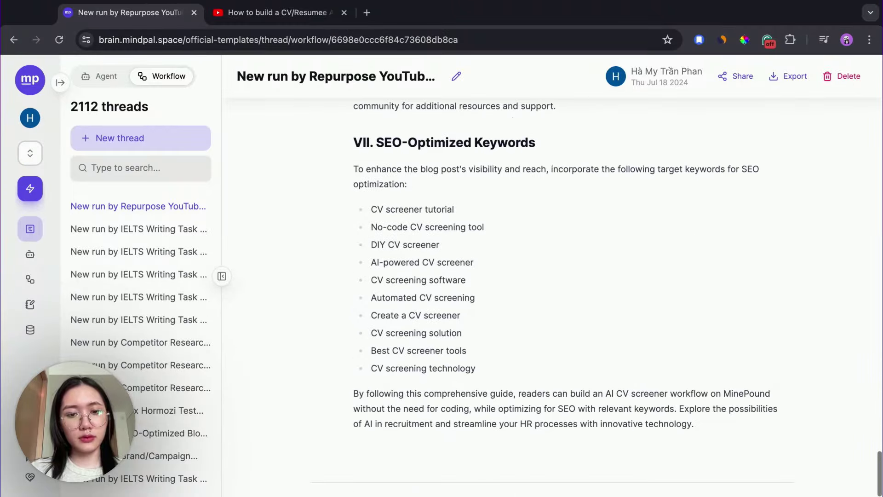
scroll(575, 325, "up", 10)
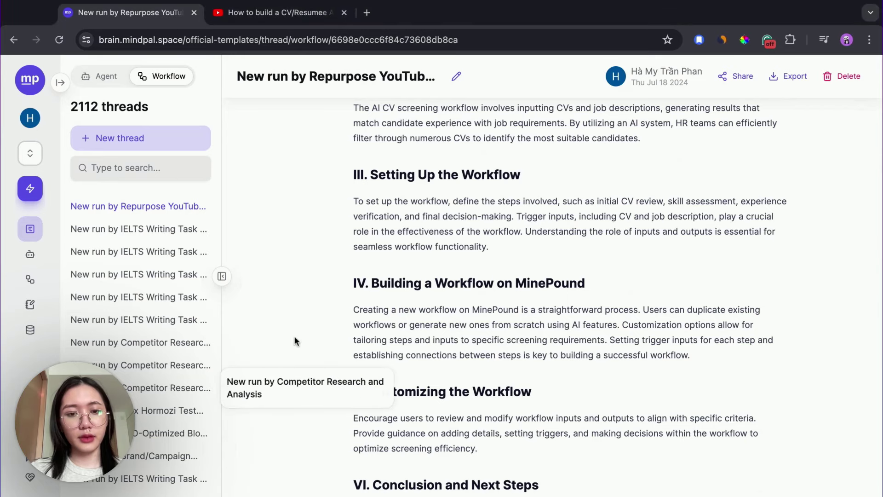
scroll(541, 328, "down", 10)
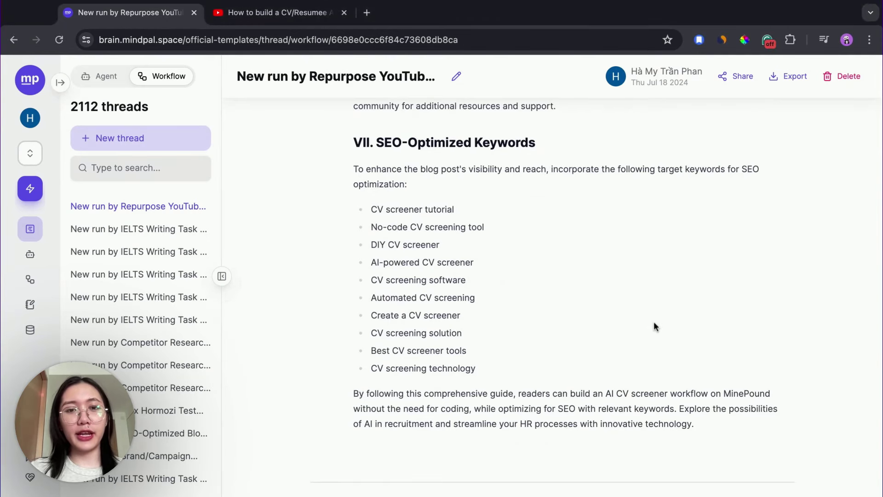
scroll(655, 326, "up", 15)
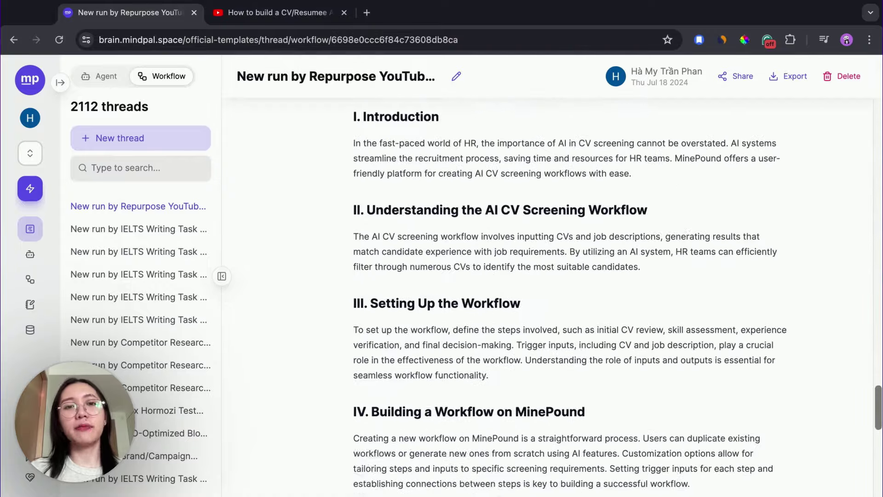
scroll(548, 297, "up", 5)
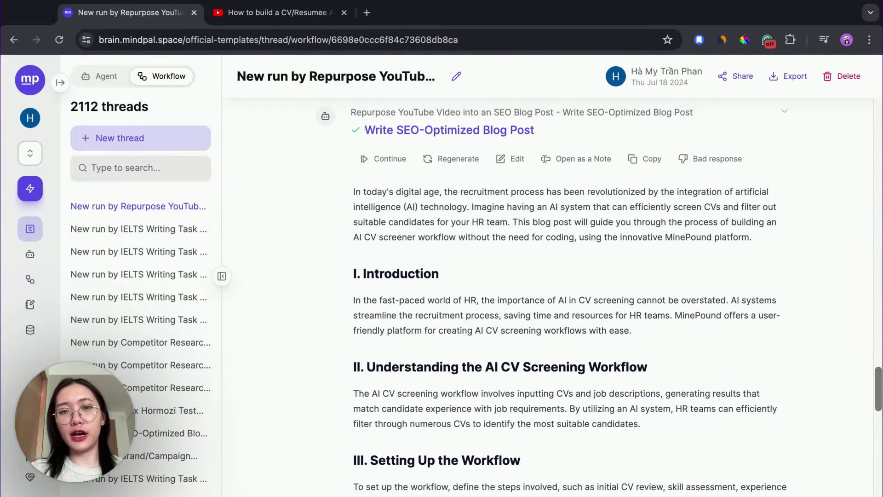